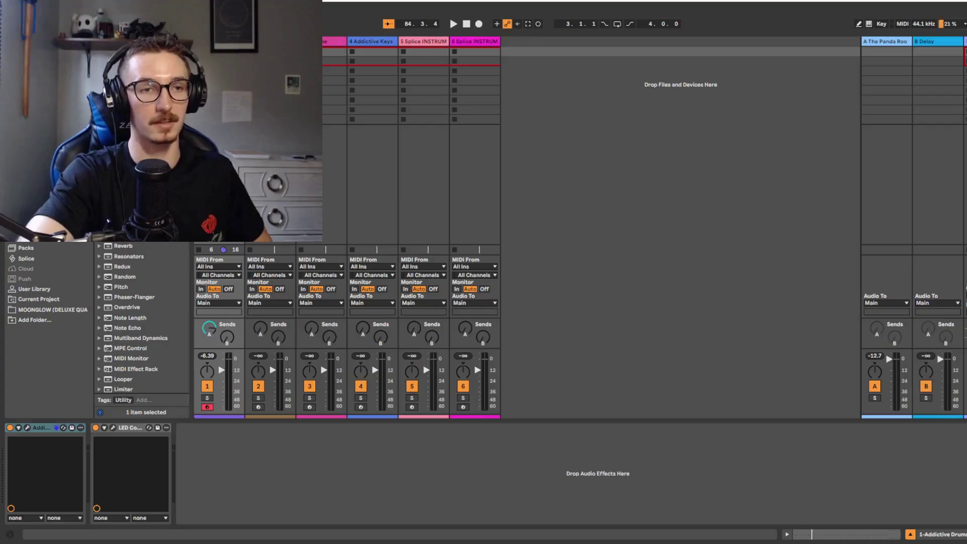
Step: Play back the drum loop for a listen and stop playback
click(454, 24)
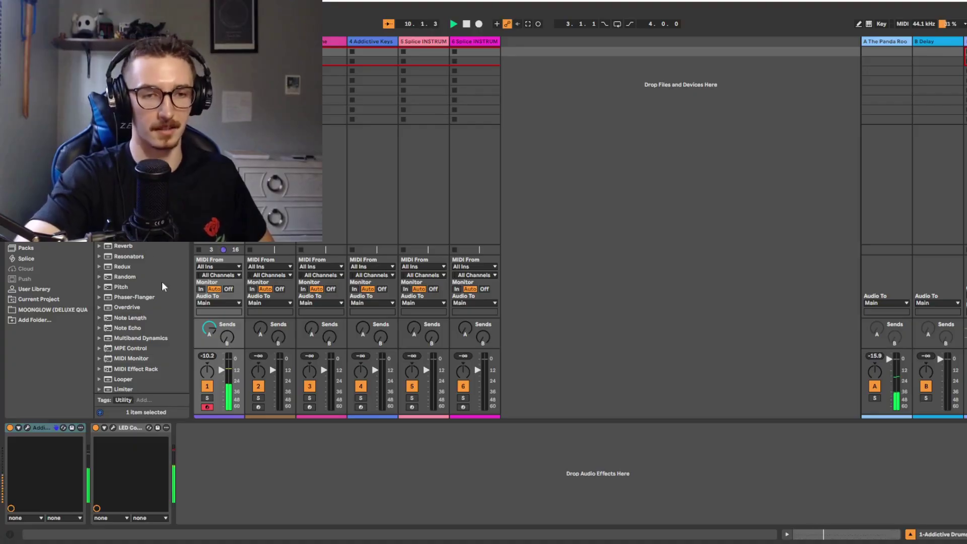
key(space)
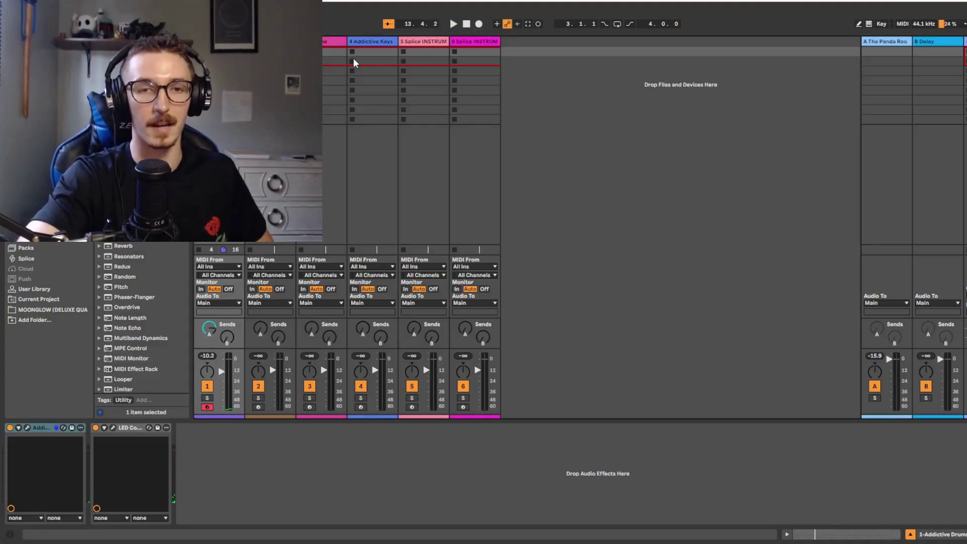
Step: Select the Bass track, arm it for recording and start playback
click(428, 43)
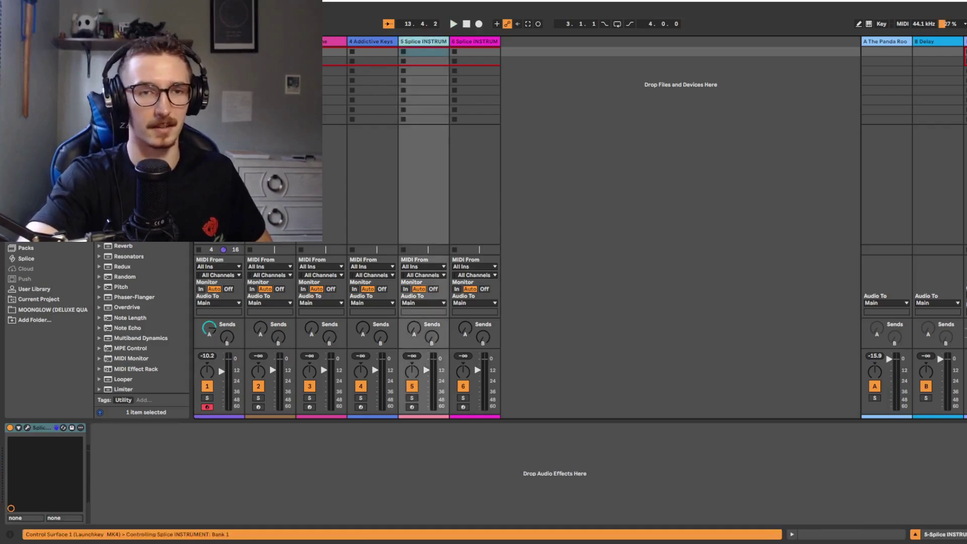
click(270, 42)
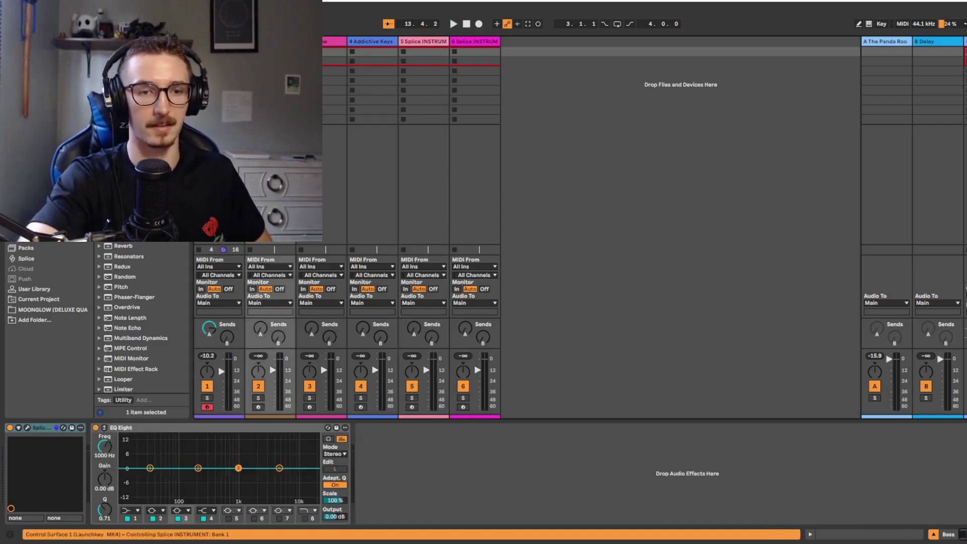
click(259, 406)
key(space)
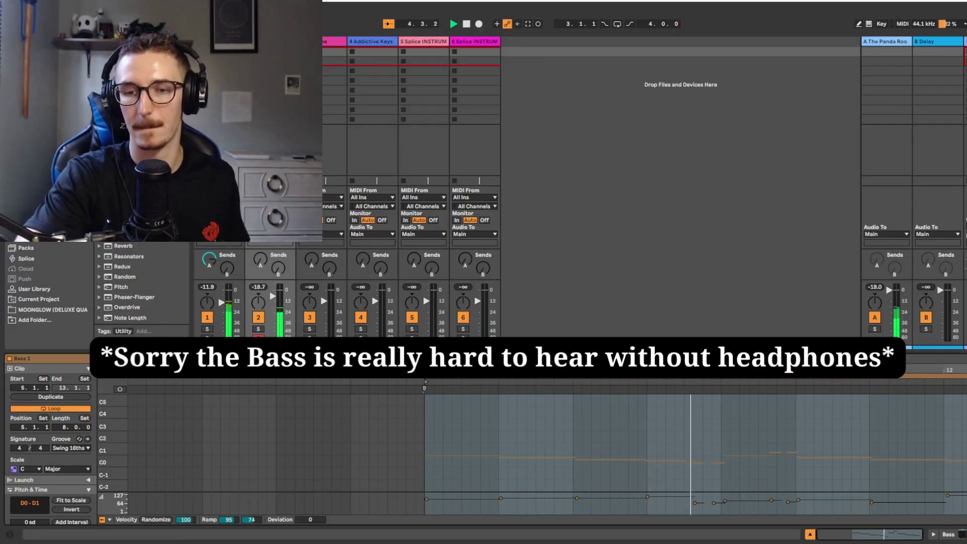
Step: Shorten the Bass clip's loop to four bars so it ends at bar 9
drag(966, 374, 721, 375)
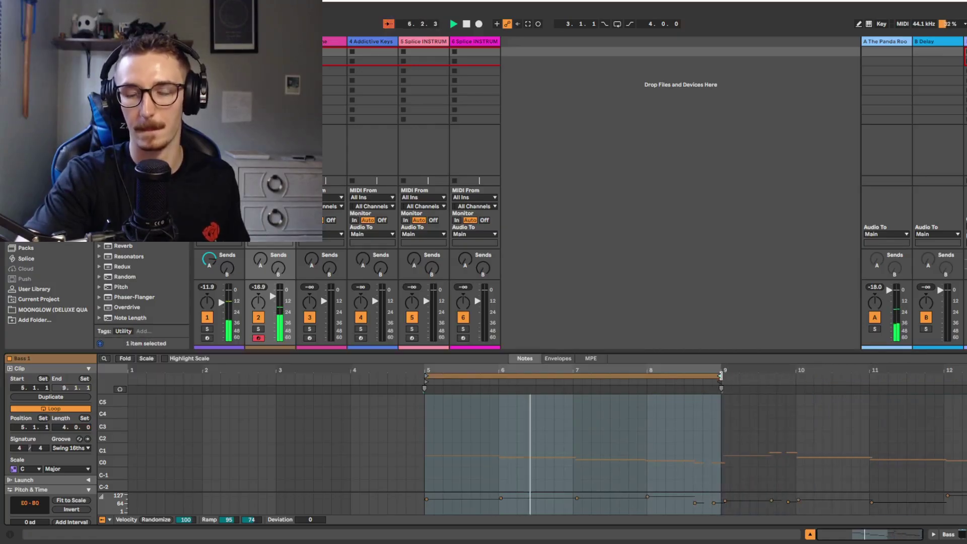
drag(689, 371, 689, 418)
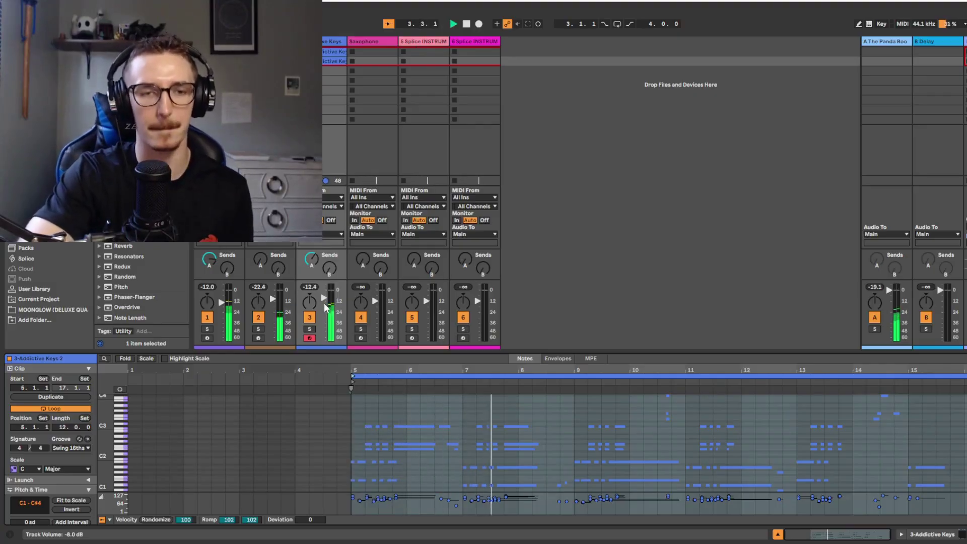
Step: Lower the Addictive Keys track's volume slightly and shorten its clip loop to eight bars, ending at bar 13
drag(325, 300, 324, 305)
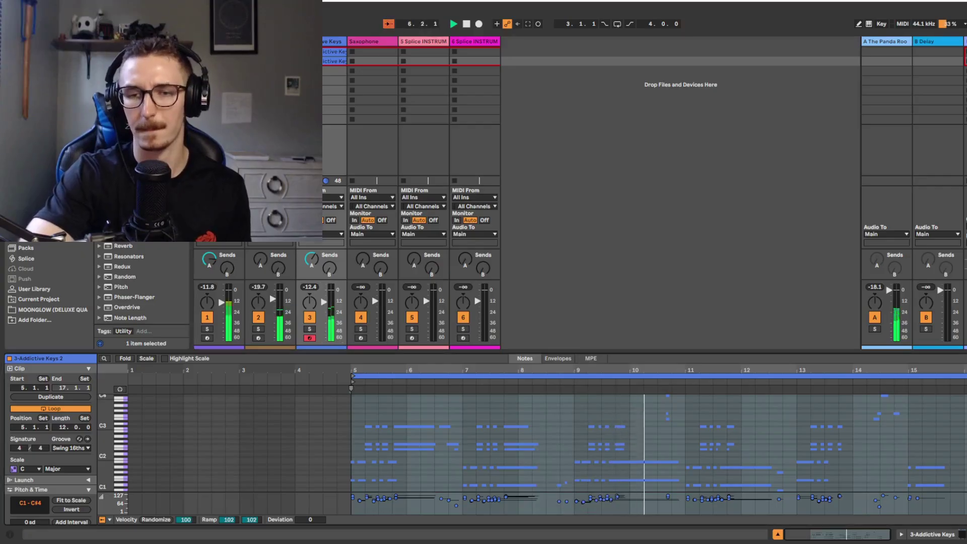
drag(964, 375, 798, 388)
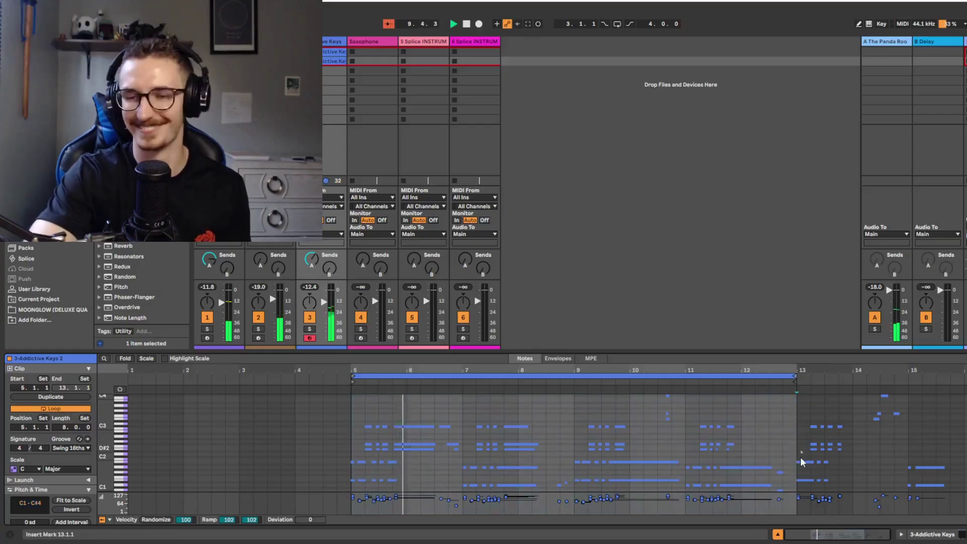
click(800, 492)
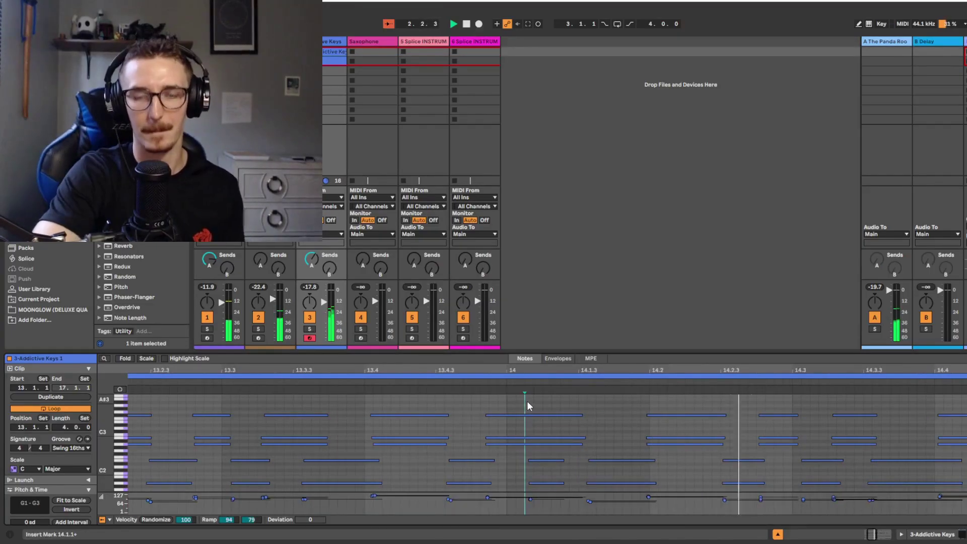
drag(539, 371, 796, 354)
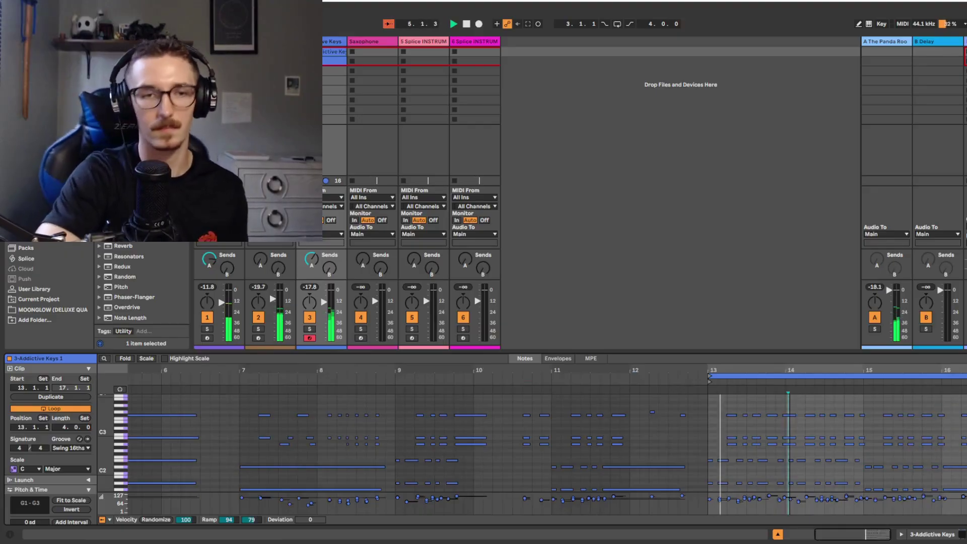
Step: Solo the Bass track and turn band 1 of its EQ Eight into a low cut at about 25.5 Hz
click(259, 330)
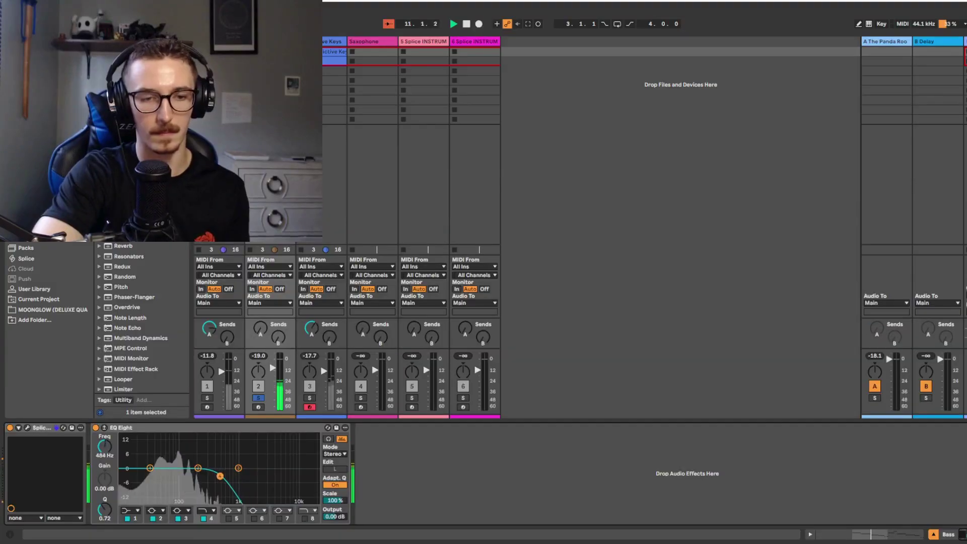
click(137, 511)
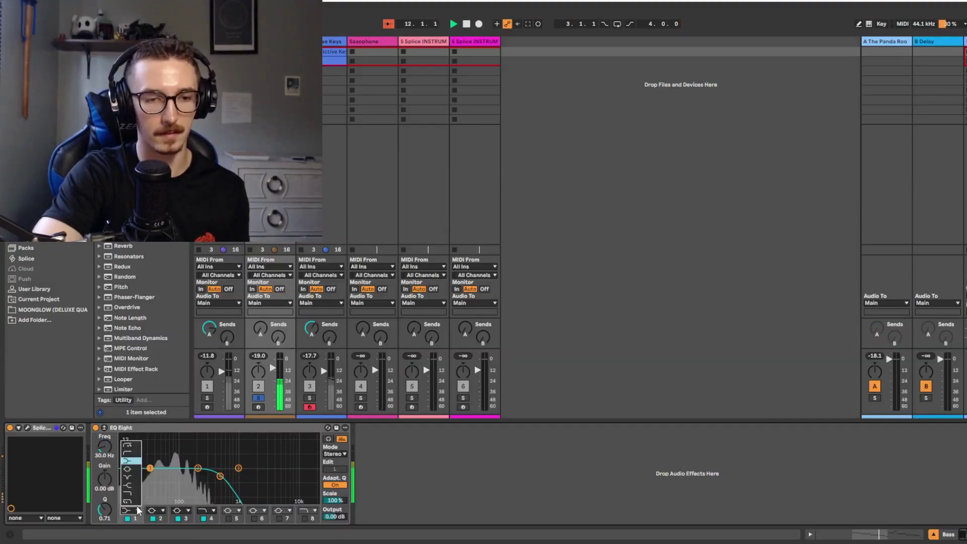
click(135, 452)
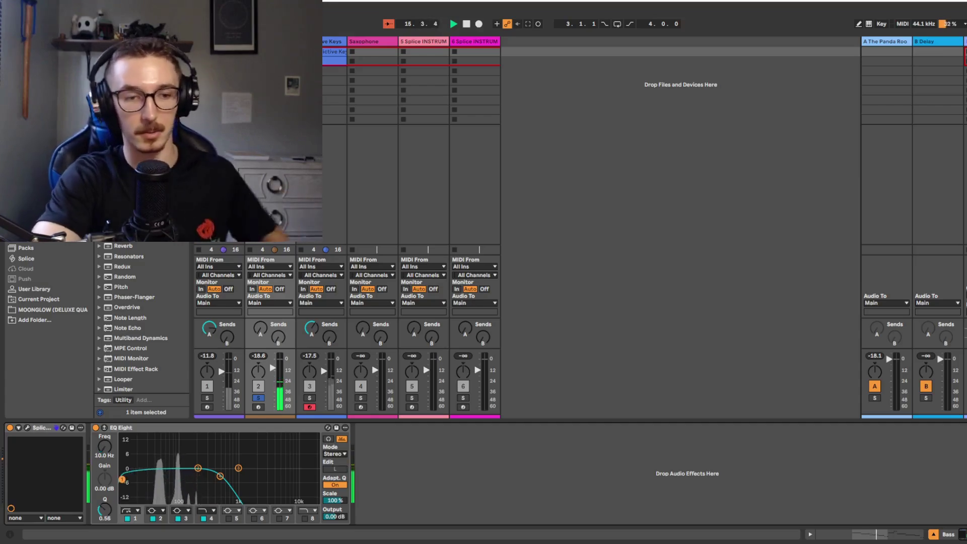
drag(124, 478, 146, 476)
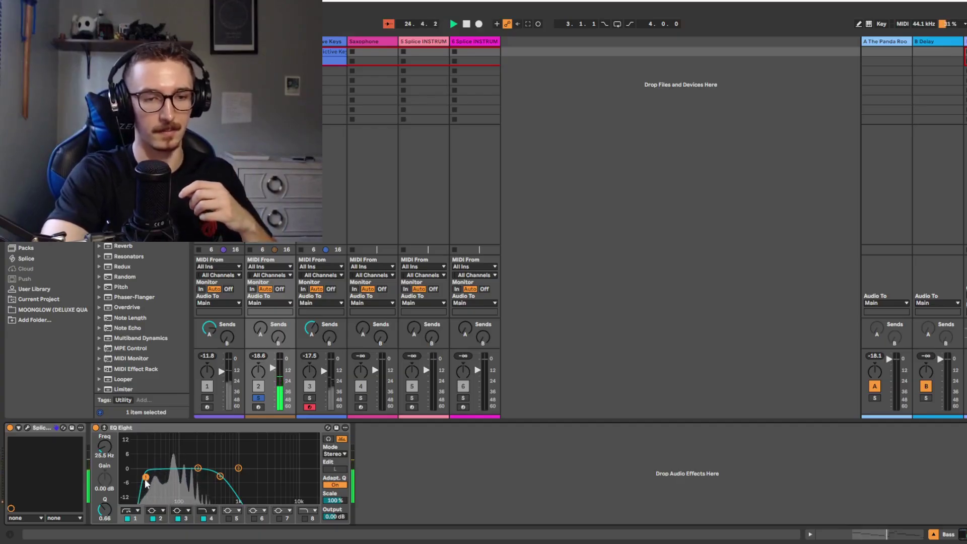
mouse_move(146, 477)
mouse_down()
mouse_move(190, 478)
mouse_move(147, 478)
mouse_up()
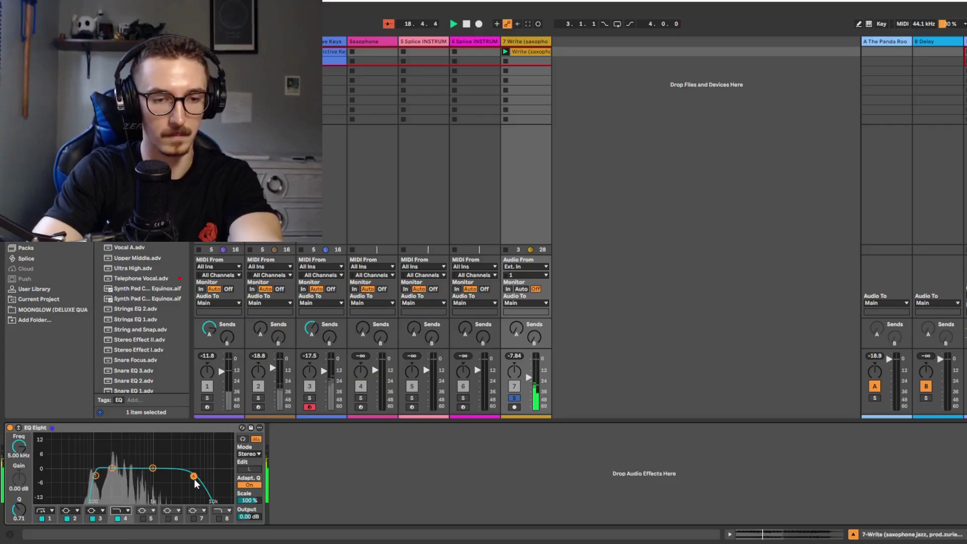
Step: Lower the EQ Eight high cut on track 7's saxophone sample to about 1.18 kHz and unsolo the track
drag(194, 476, 155, 477)
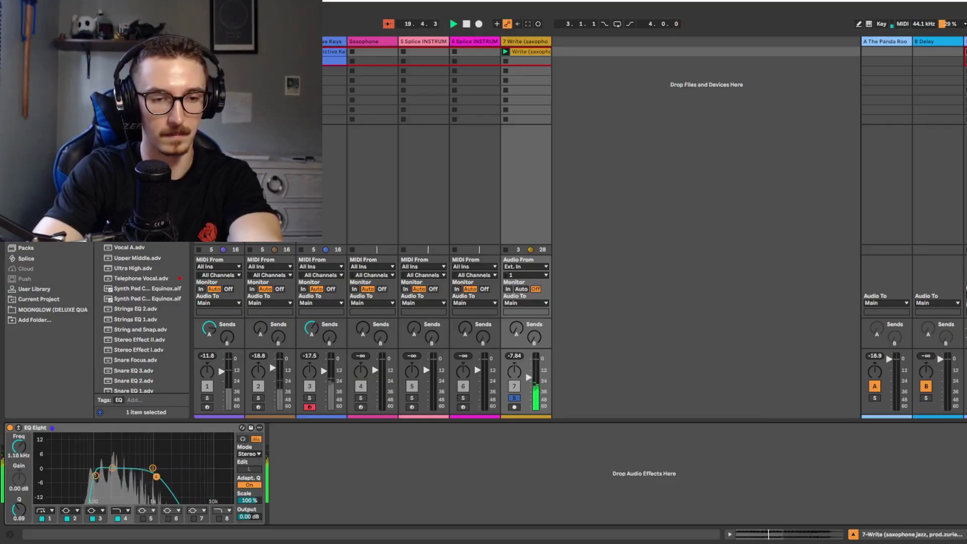
click(514, 399)
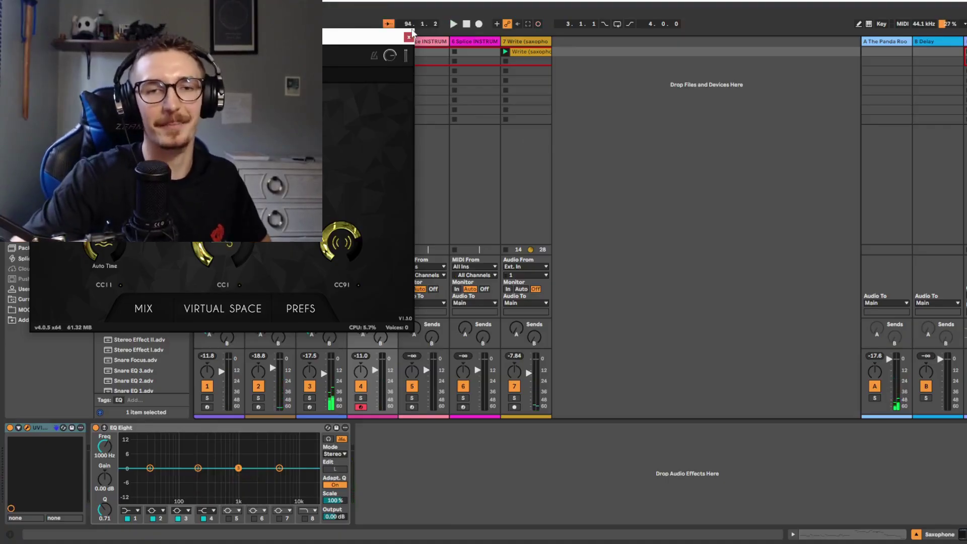
Step: Close the saxophone instrument window and reset the transport to the start of the song
click(409, 36)
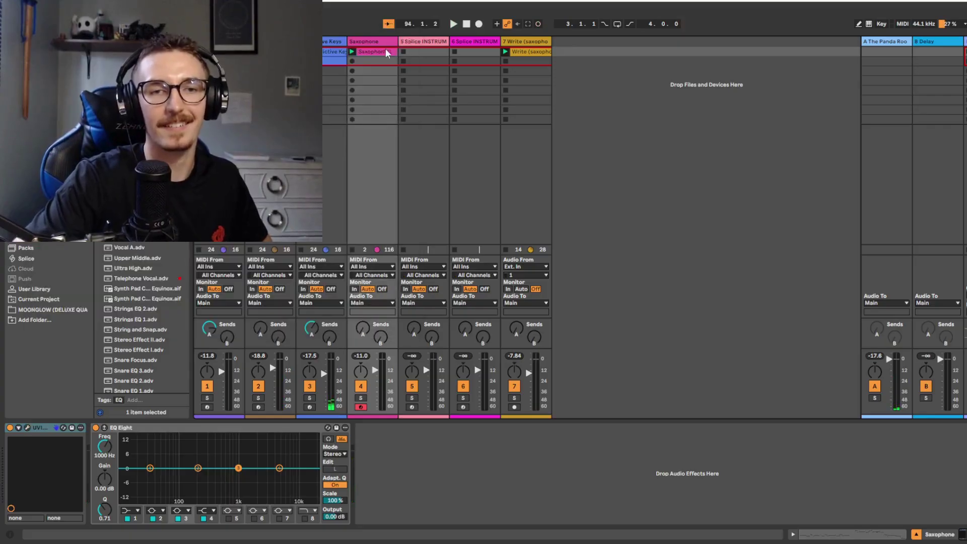
click(466, 24)
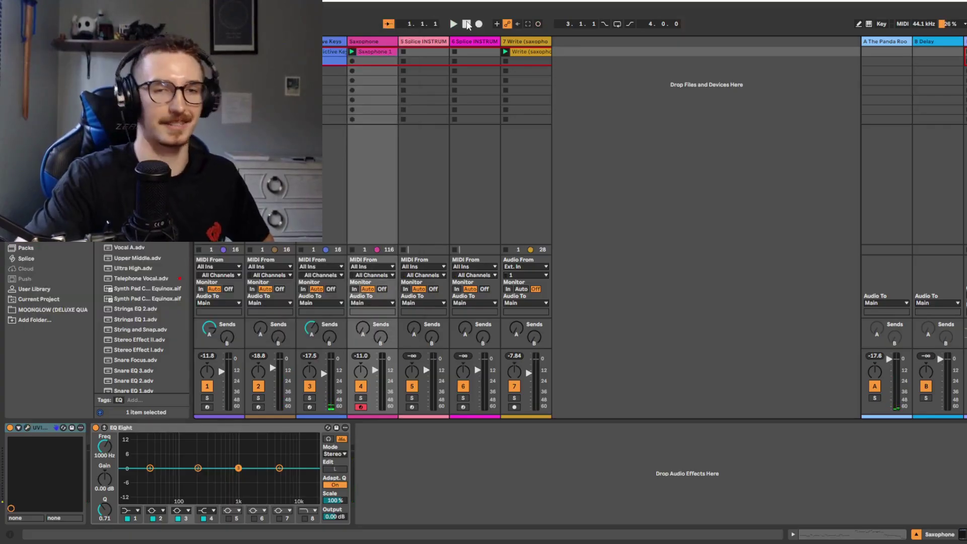
Step: Review the recorded notes in the Saxophone 1 clip, return to the track's devices and start playback
double_click(385, 51)
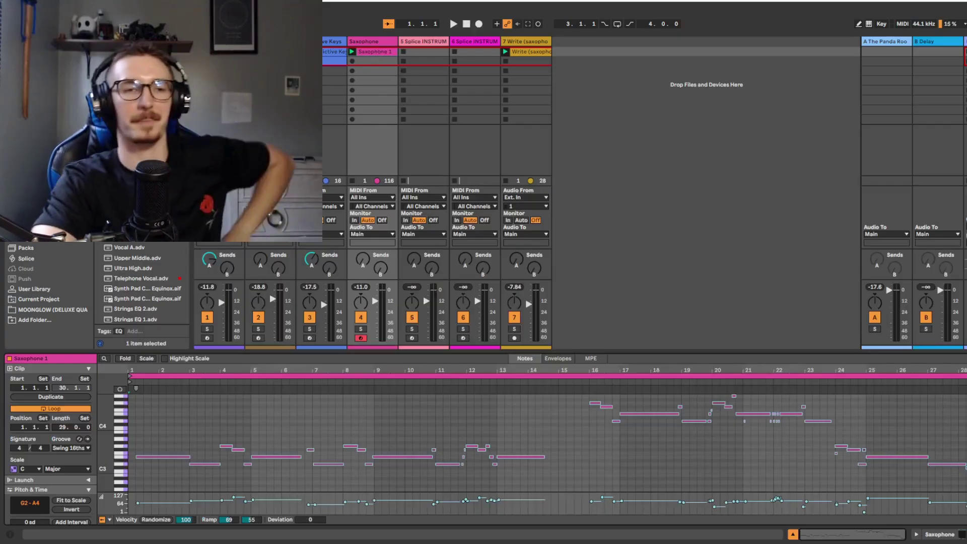
click(375, 51)
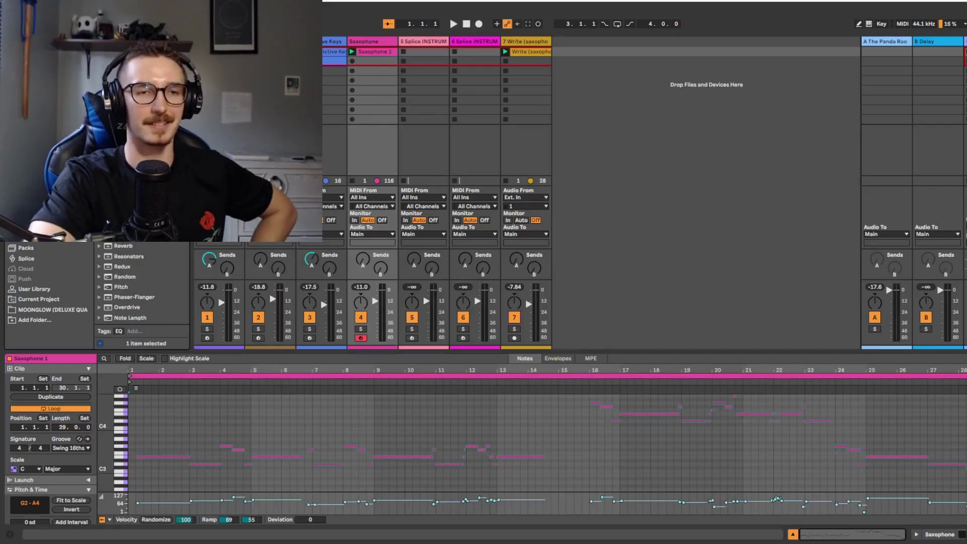
click(380, 41)
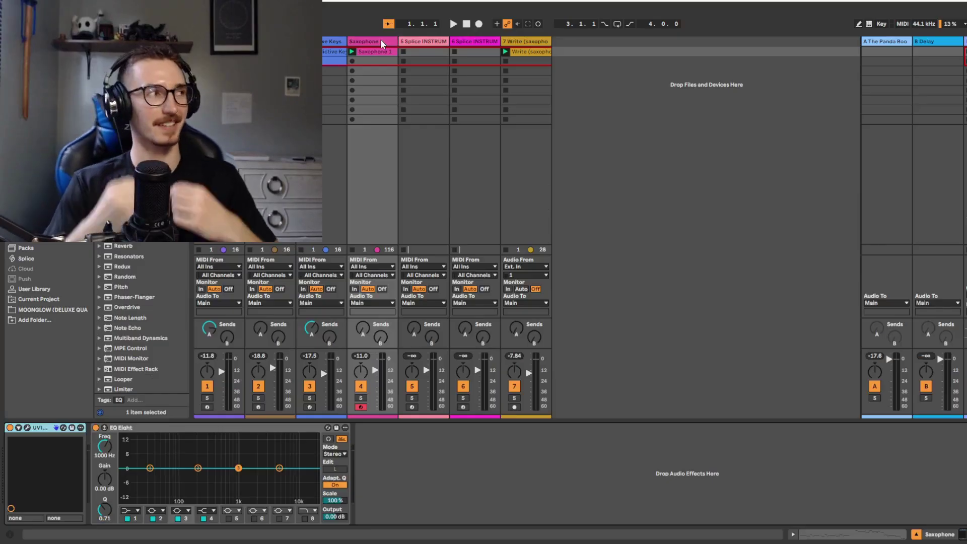
key(space)
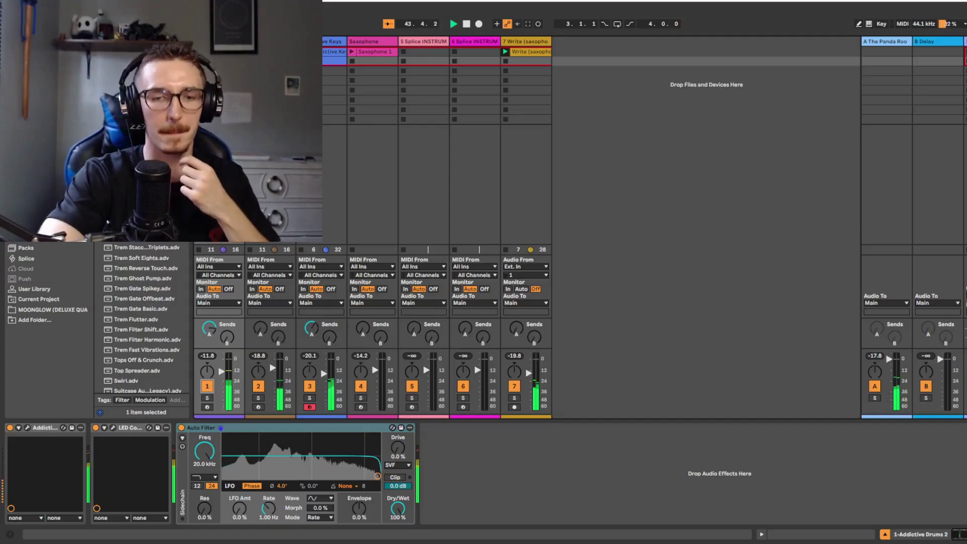
Step: Launch the first Addictive Keys clip during playback
click(301, 52)
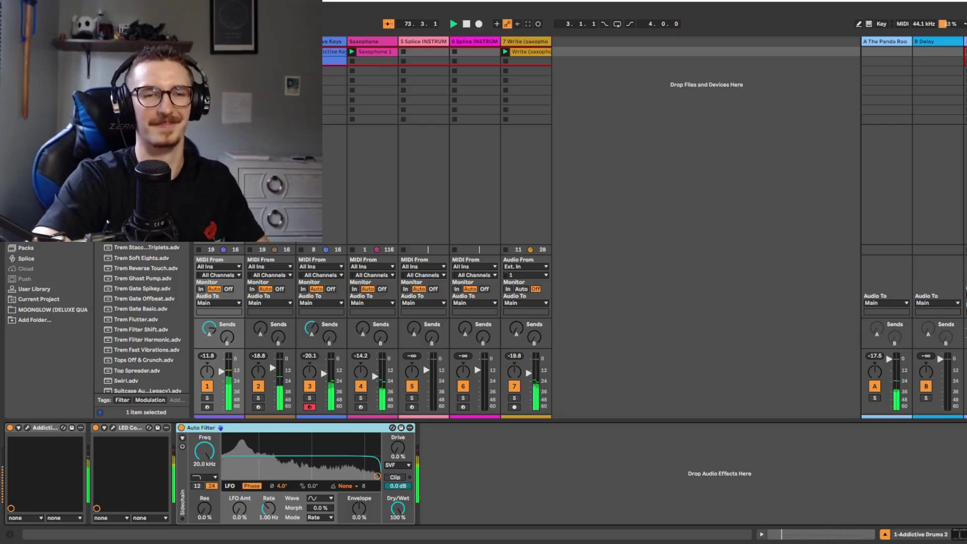
key(Left)
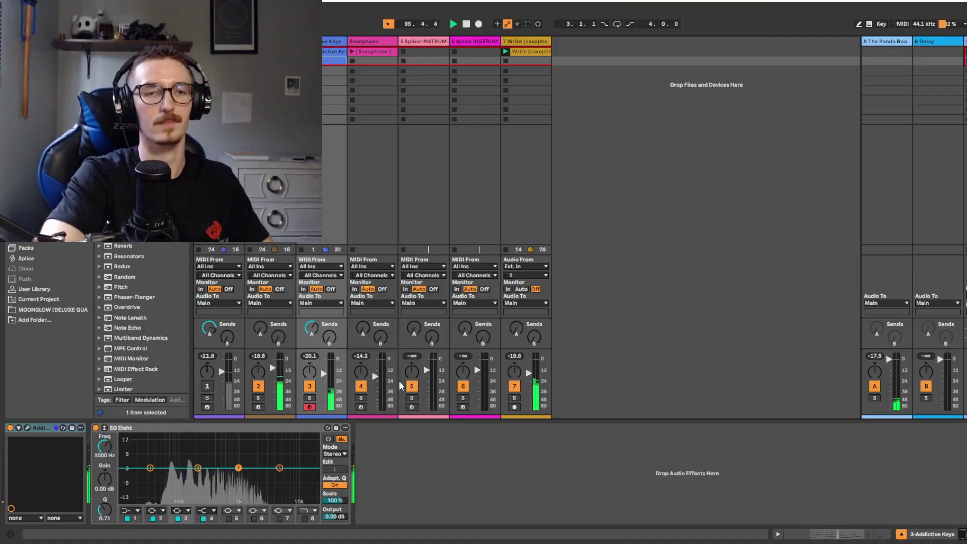
Step: Mute the Bass and Addictive Keys tracks
click(261, 387)
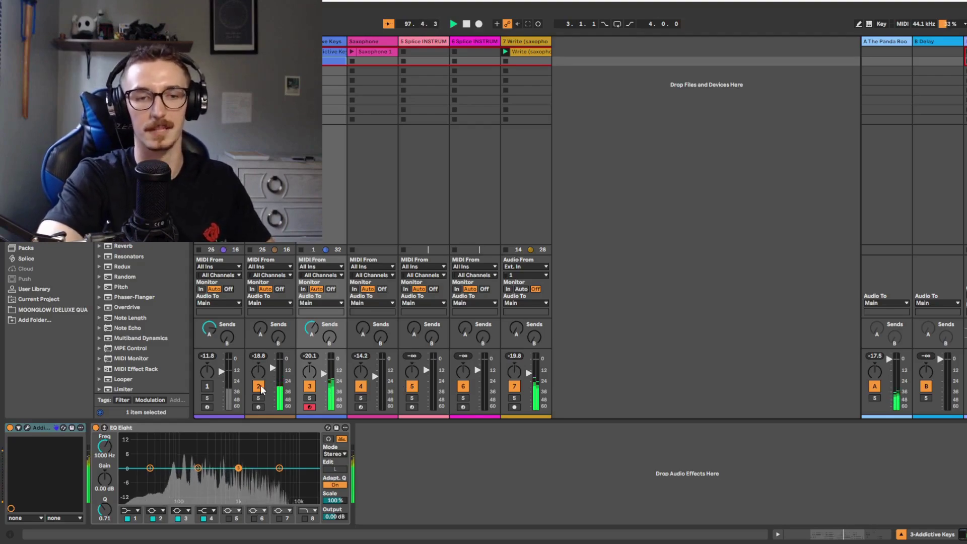
click(308, 387)
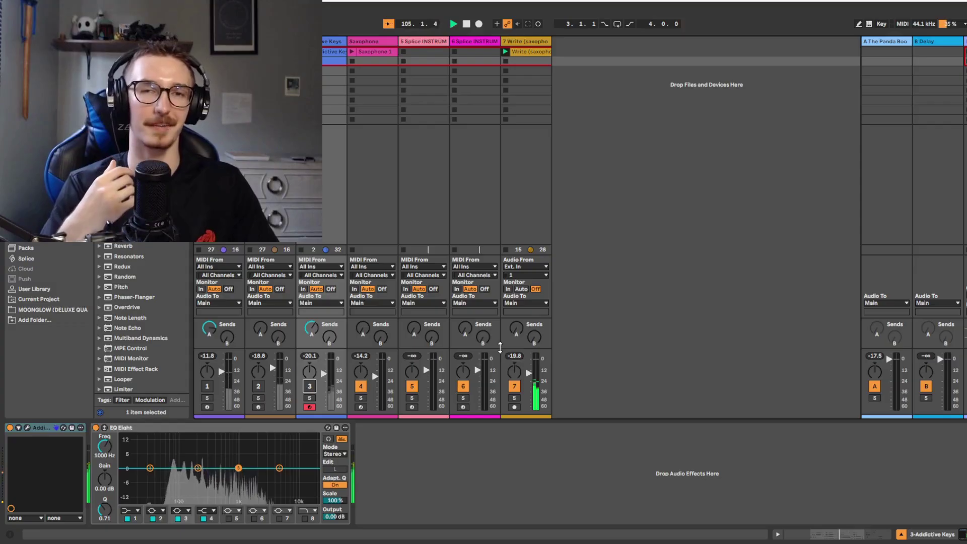
Step: Restart playback and lower the volume of track 7's saxophone sample to about -22.6 dB
key(space)
key(space)
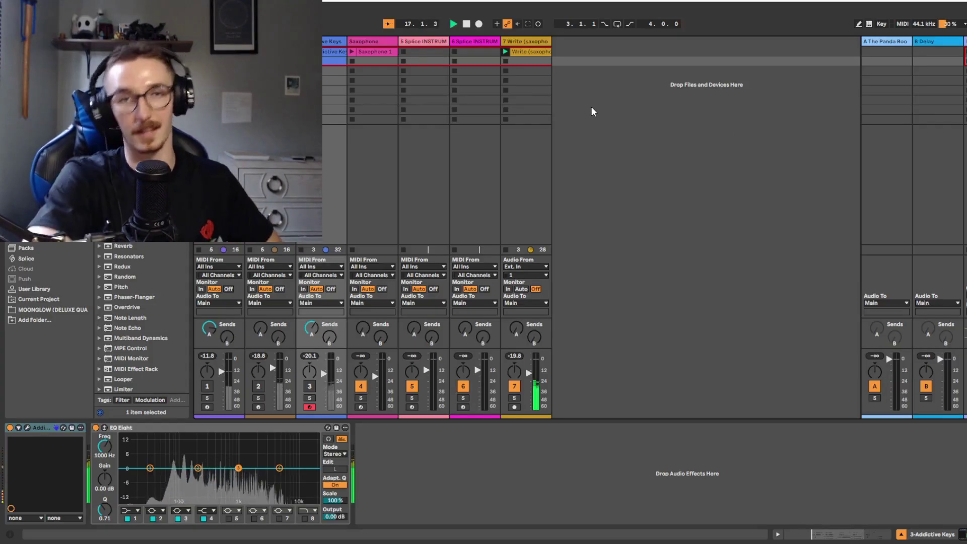
drag(528, 373, 531, 384)
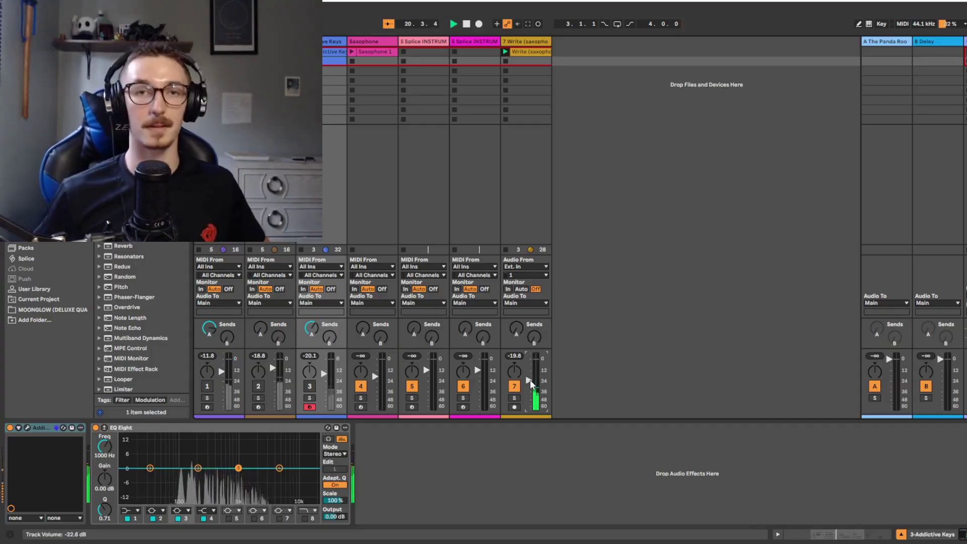